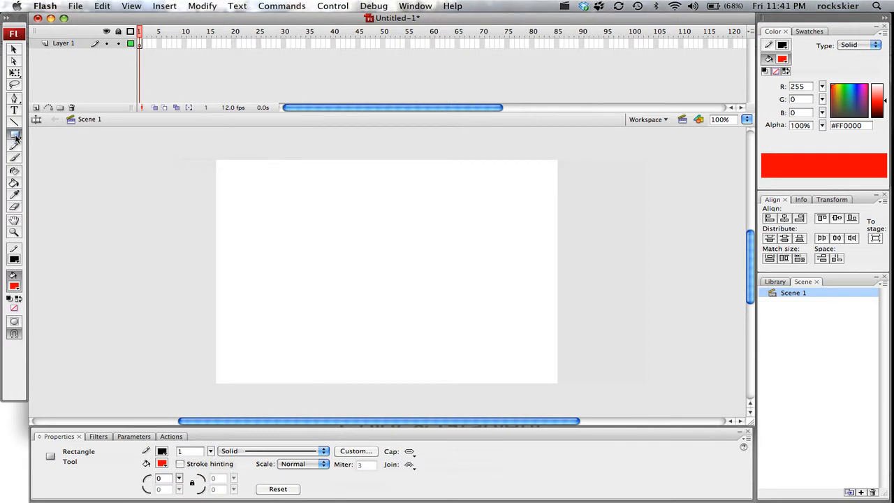
Step: Draw a rectangle about 391 by 327 pixels on the stage and refill it with solid green #009900
drag(262, 181, 505, 363)
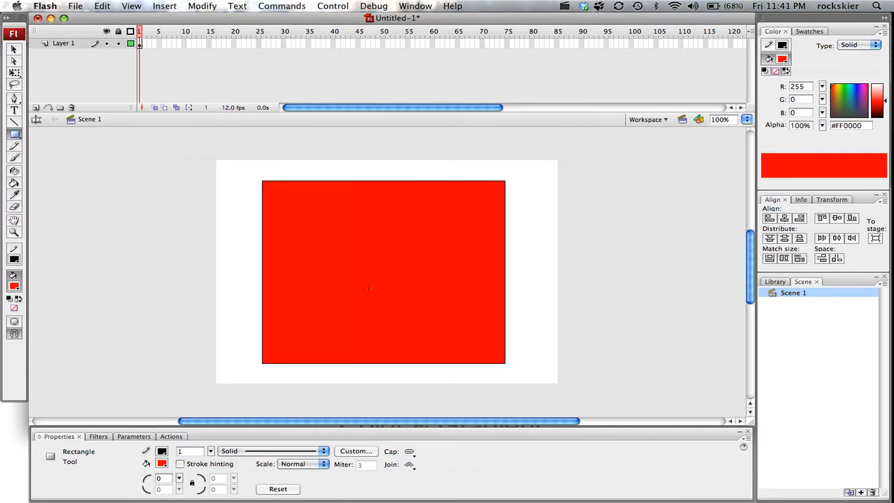
click(14, 287)
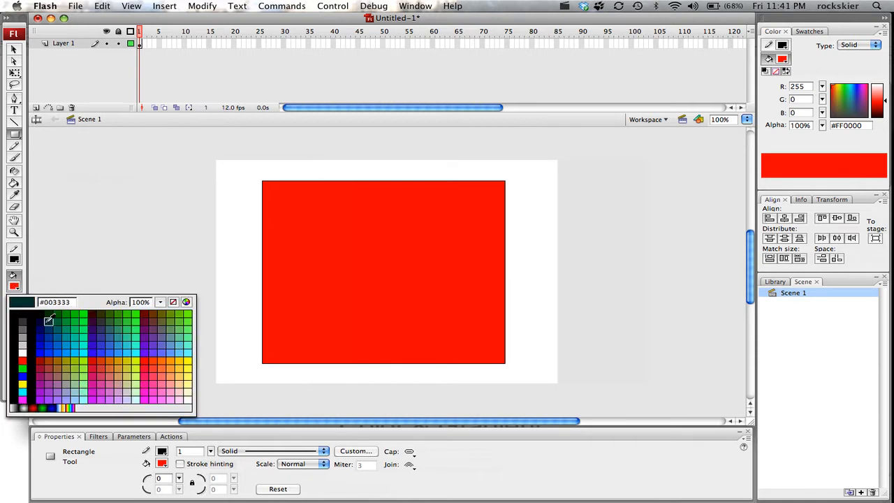
click(65, 315)
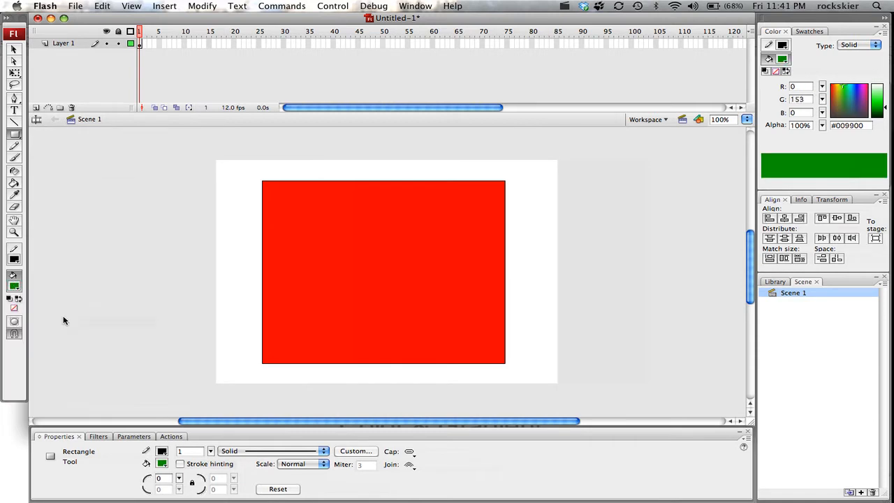
click(14, 185)
click(361, 259)
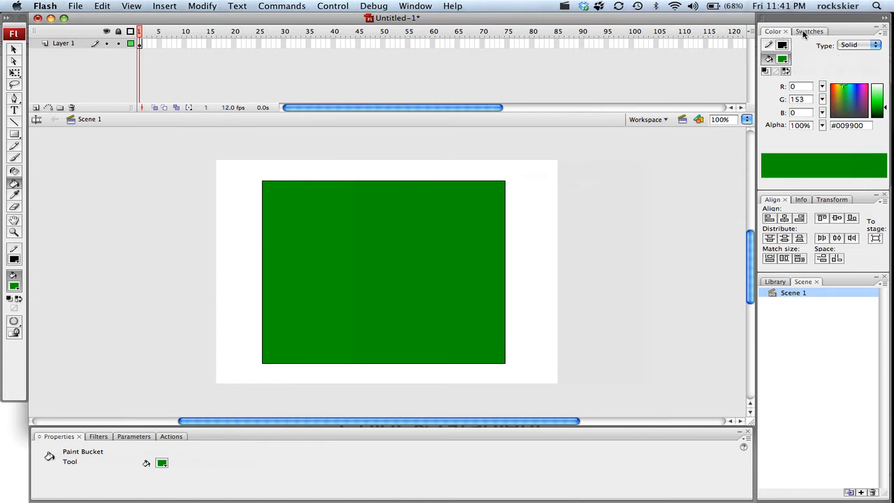
Step: View the colour swatches, return to the colour mixer, and hide and reshow the Color panel
click(804, 32)
click(774, 32)
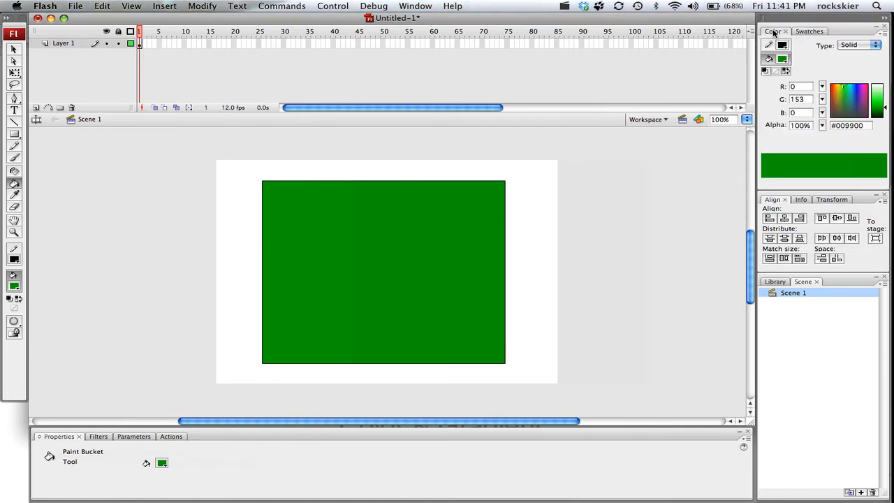
click(415, 7)
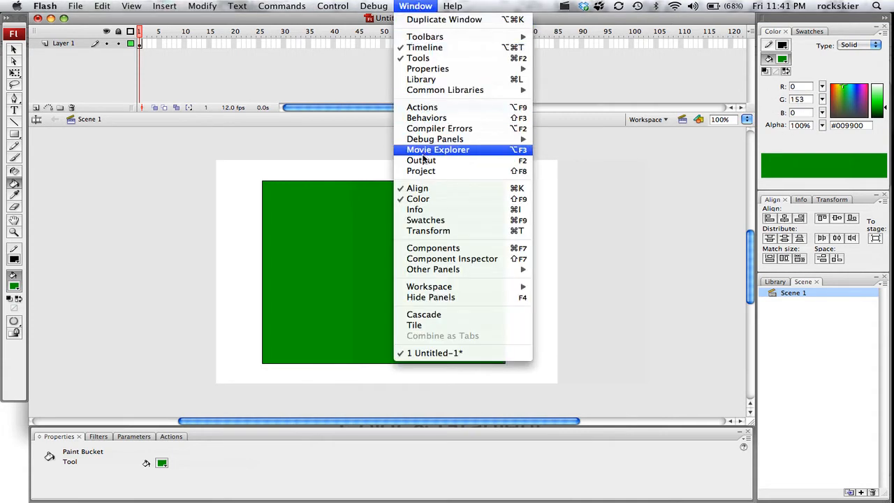
click(417, 199)
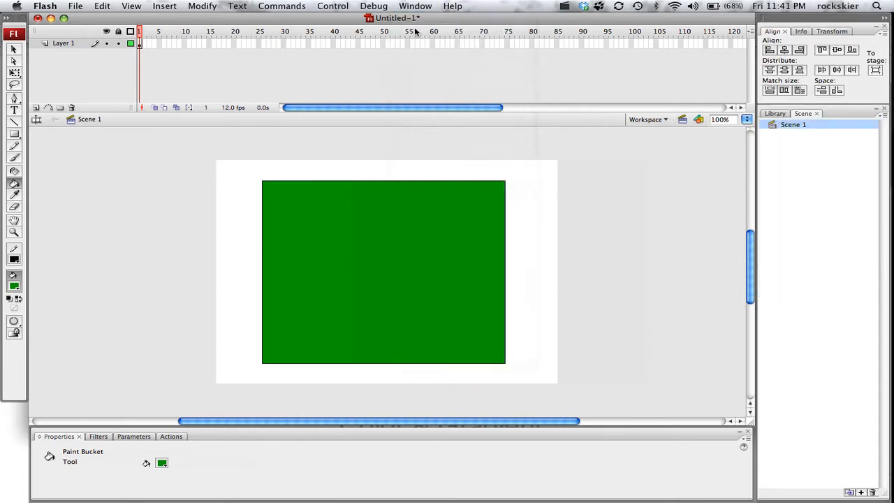
click(417, 7)
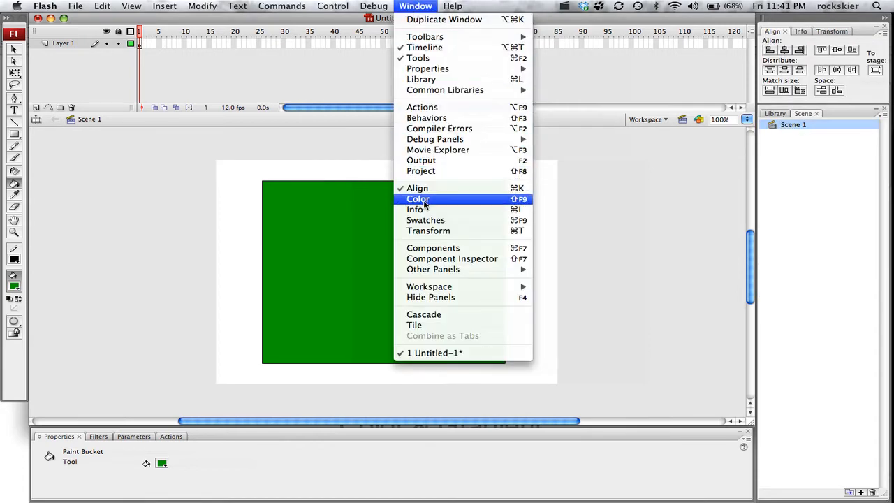
click(469, 198)
Step: Select the rectangle's fill with the Selection tool and recolour it to teal #257474 in the colour mixer
click(850, 99)
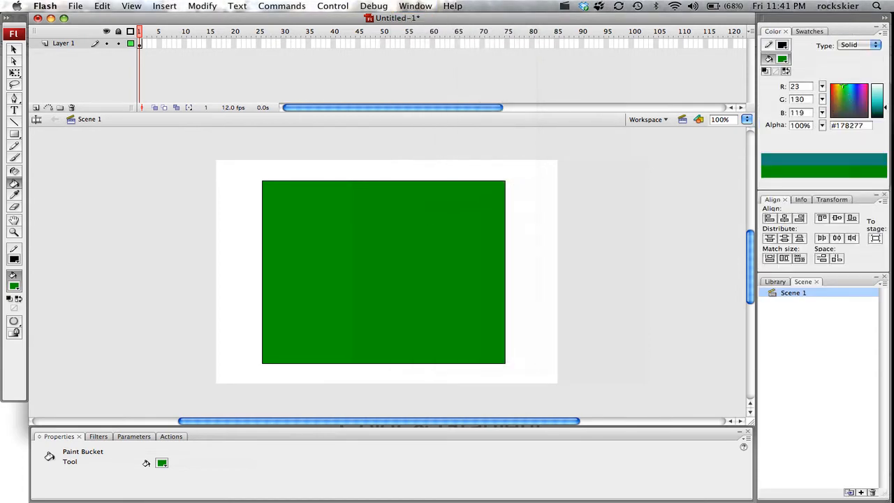
click(842, 101)
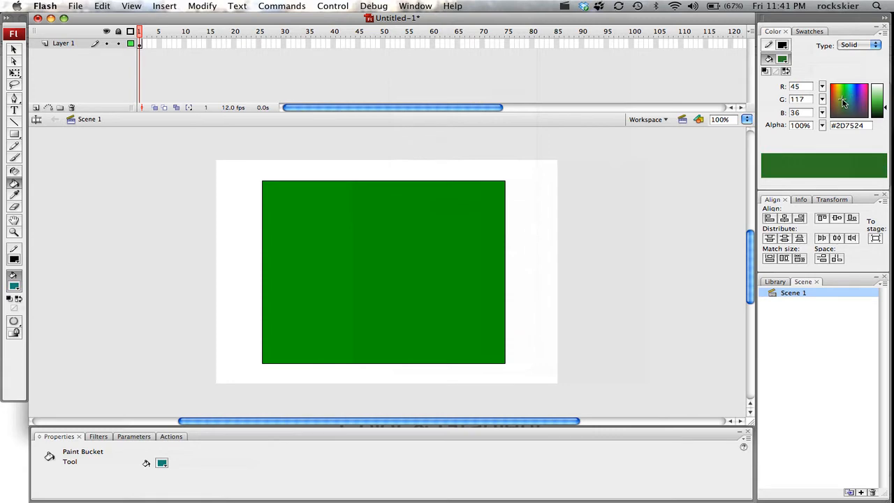
click(14, 50)
click(359, 256)
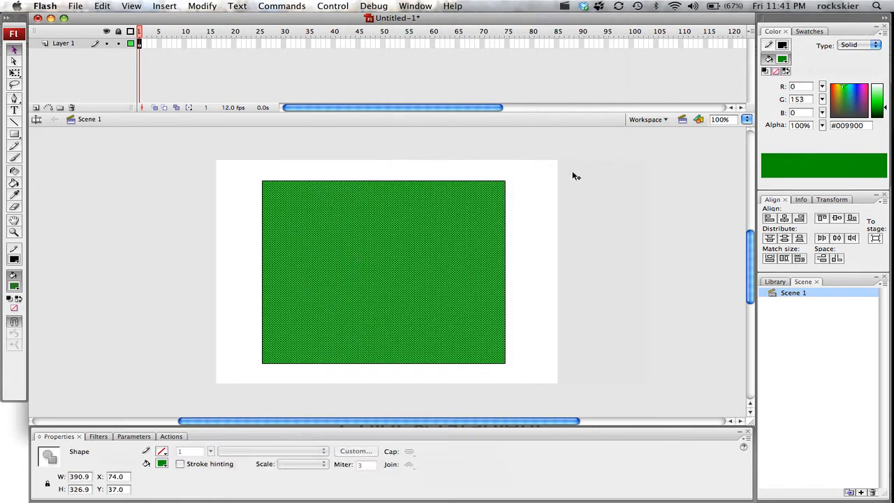
click(856, 90)
click(845, 92)
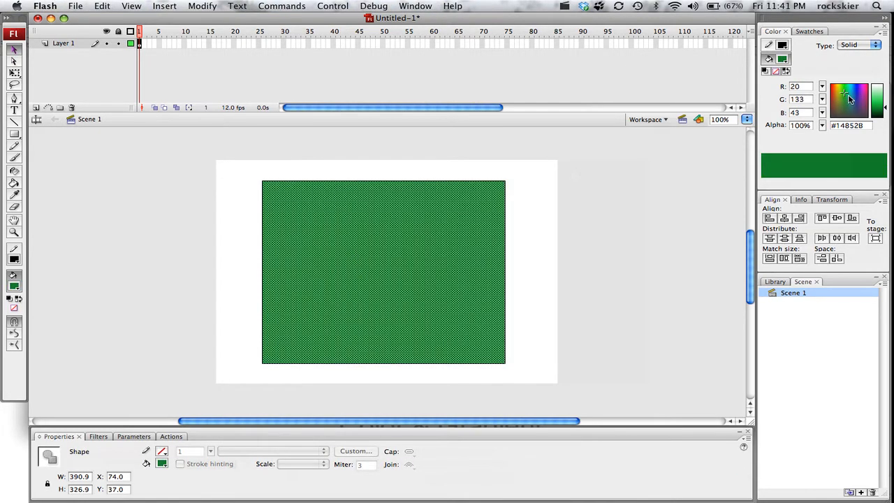
click(849, 100)
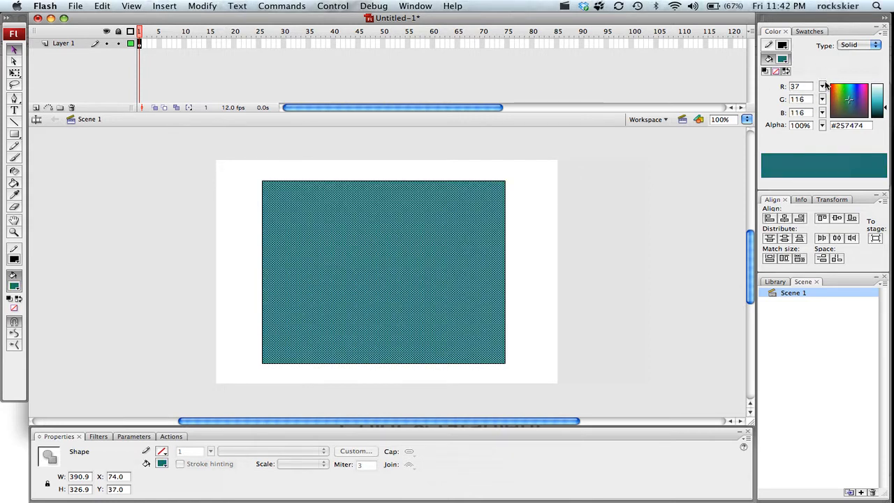
click(252, 200)
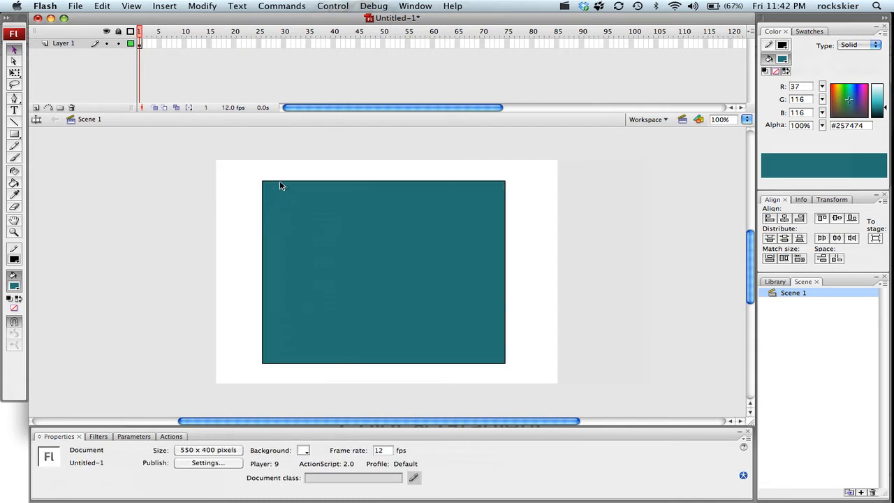
Step: Select the rectangle's whole outline and set its stroke to lime green #99CC00 with a thickness of 11.5
double_click(280, 185)
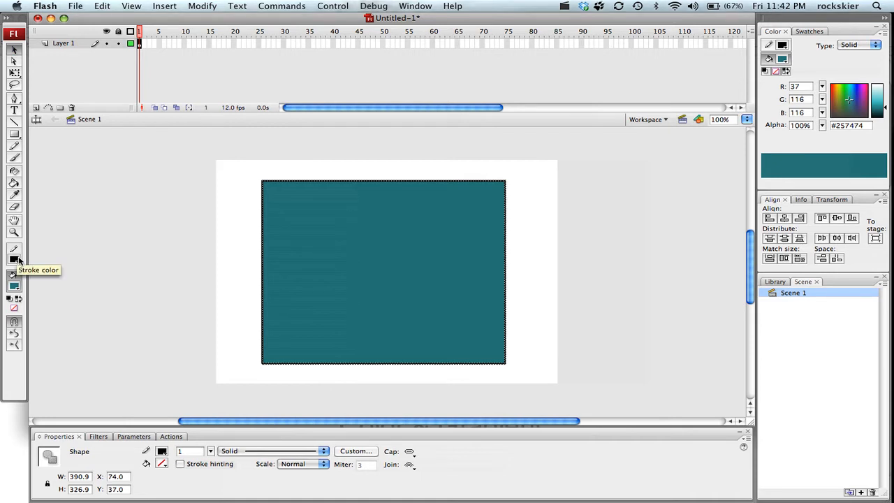
click(15, 259)
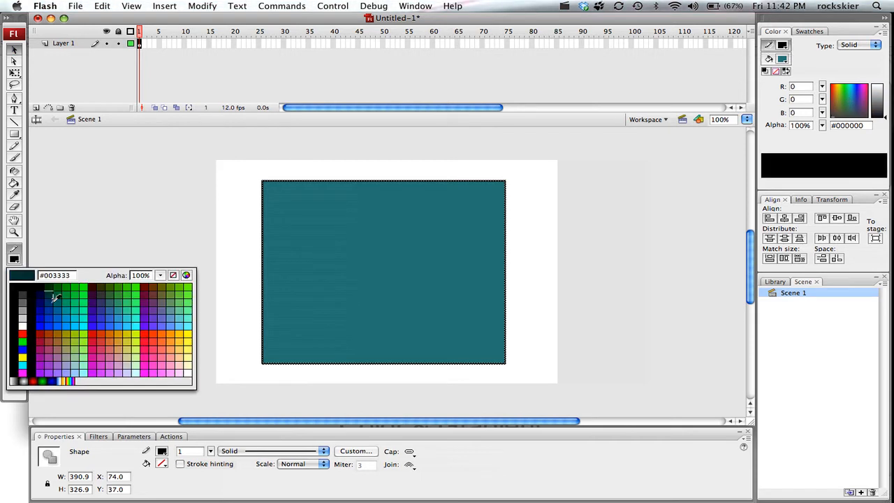
click(77, 331)
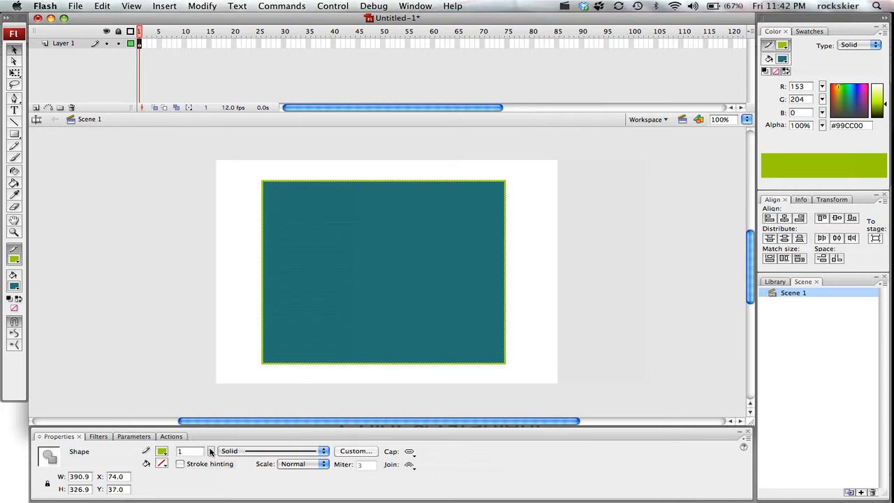
drag(212, 452, 211, 435)
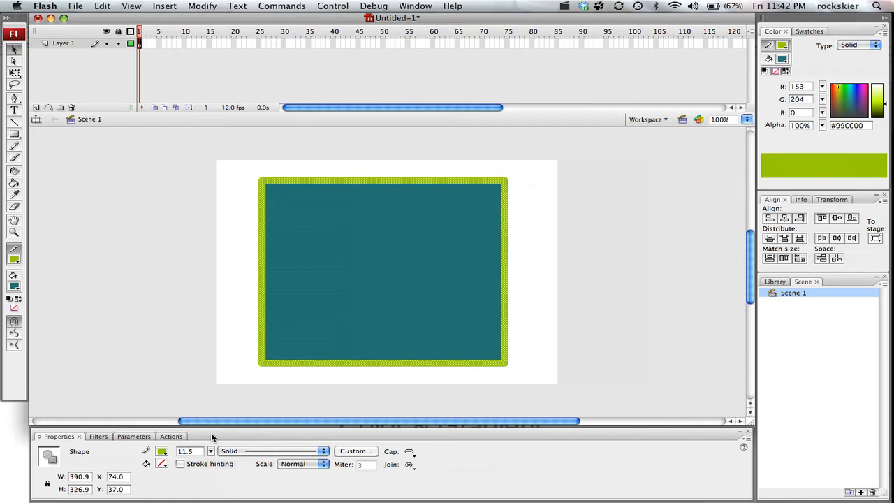
click(239, 360)
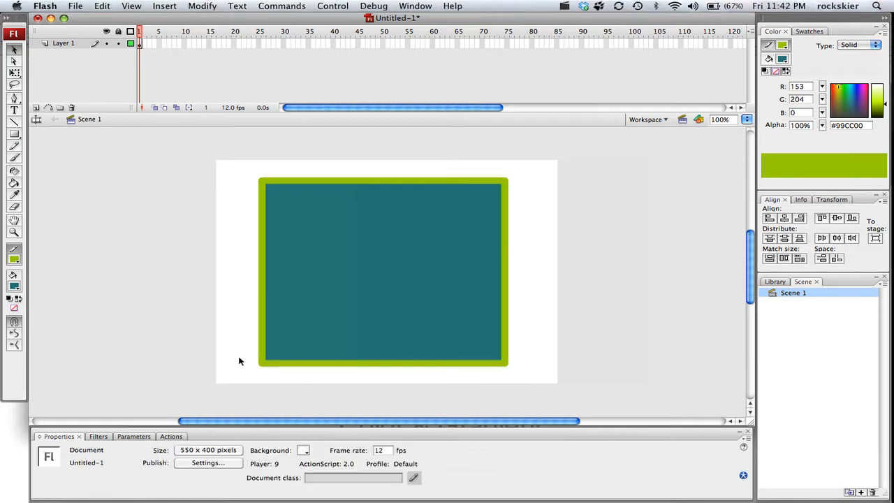
Step: Delete the entire thick outline around the rectangle
click(264, 330)
double_click(264, 330)
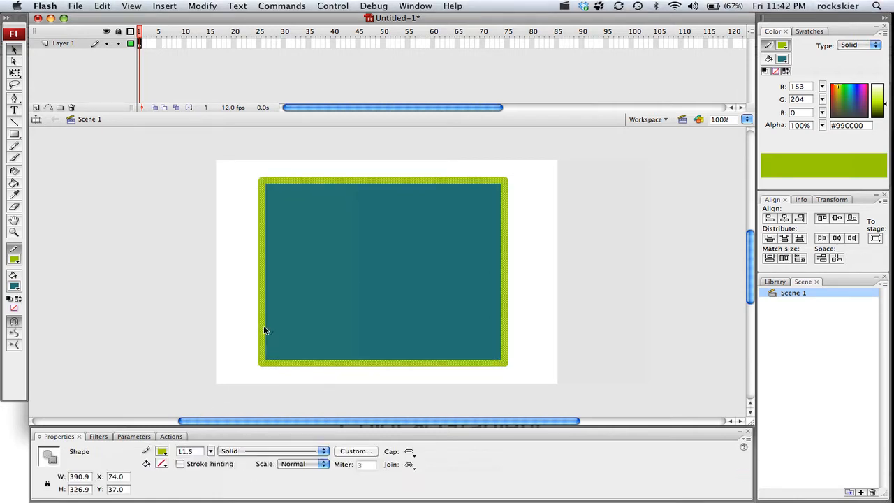
key(Delete)
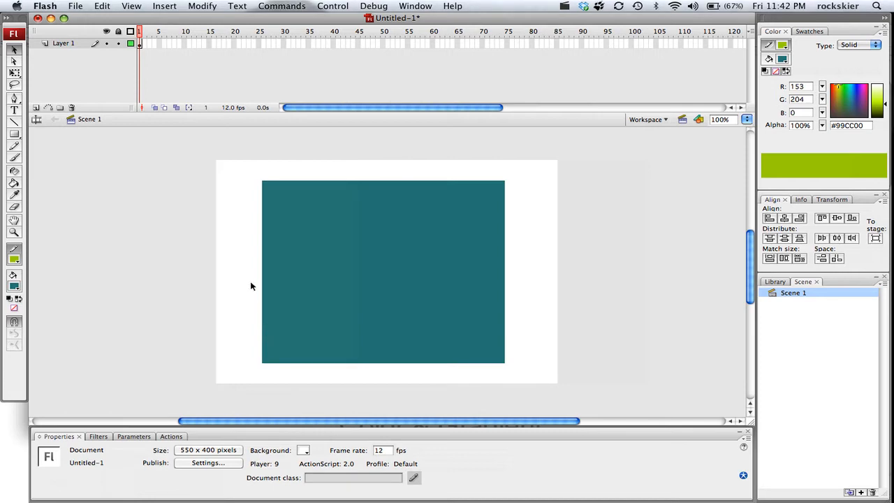
Step: Select the rectangle's fill and apply the rainbow linear gradient, followed by the blue, white and gold preset gradient
click(320, 263)
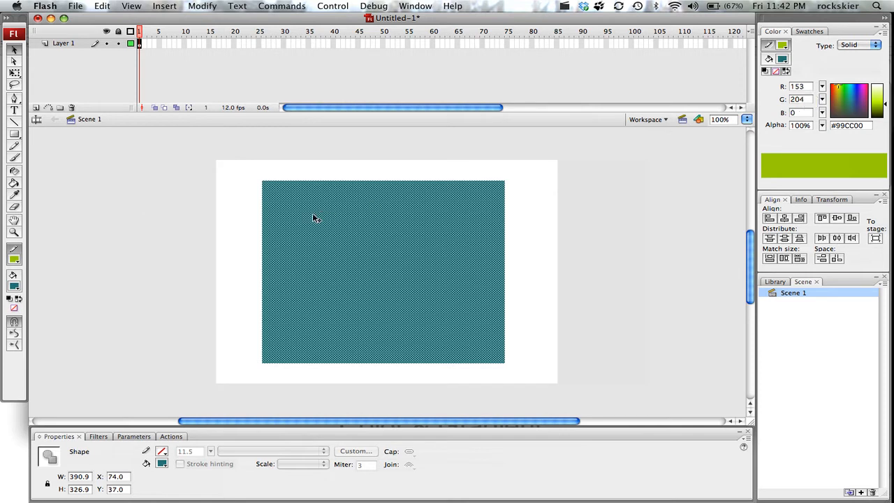
click(15, 290)
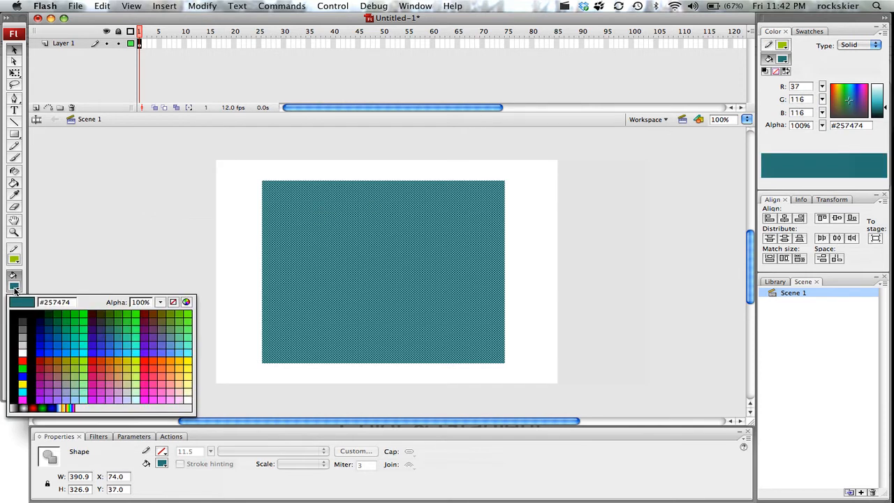
click(68, 407)
click(15, 289)
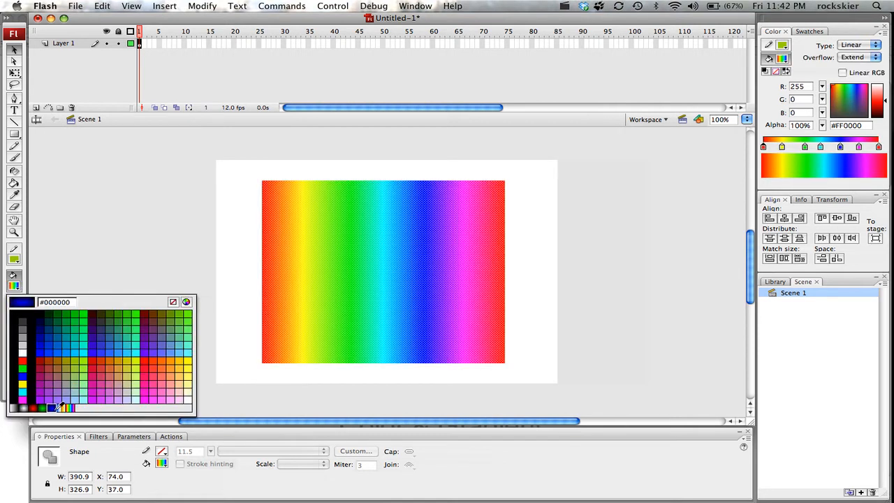
click(59, 408)
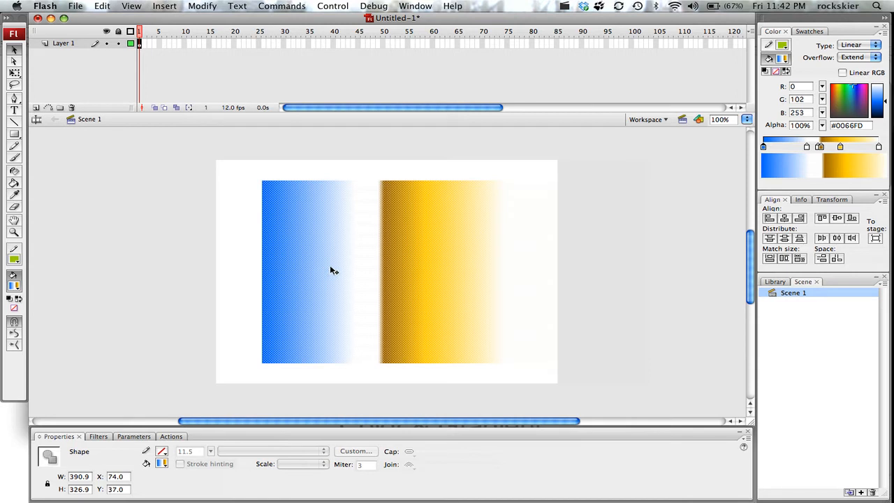
Step: Redirect the gradient with the Paint Bucket from top to bottom, and diagonally in two different directions
click(17, 183)
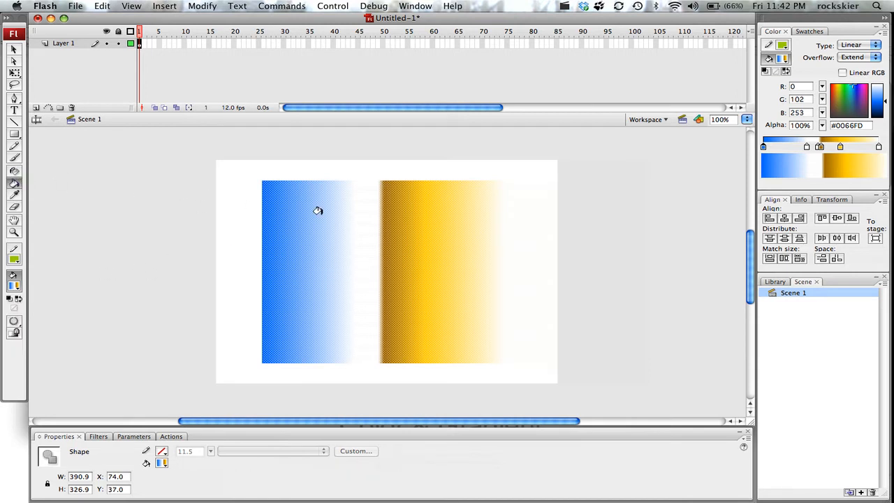
drag(364, 188, 359, 344)
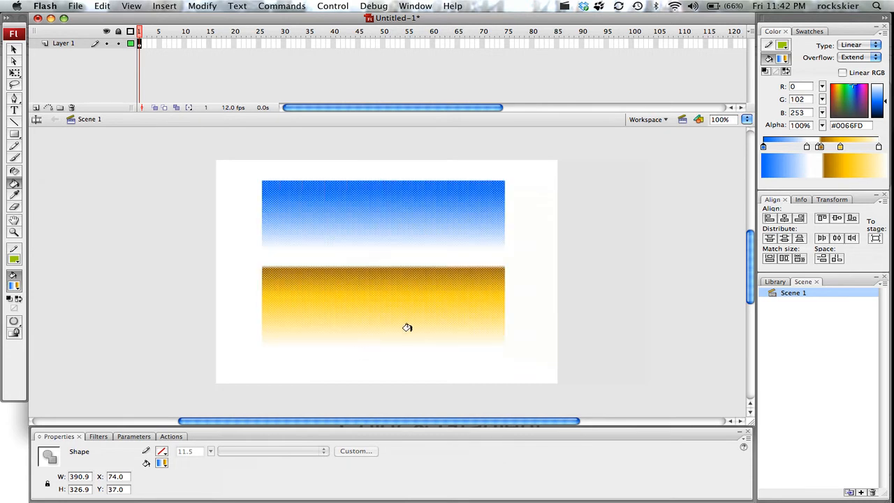
drag(423, 325, 281, 196)
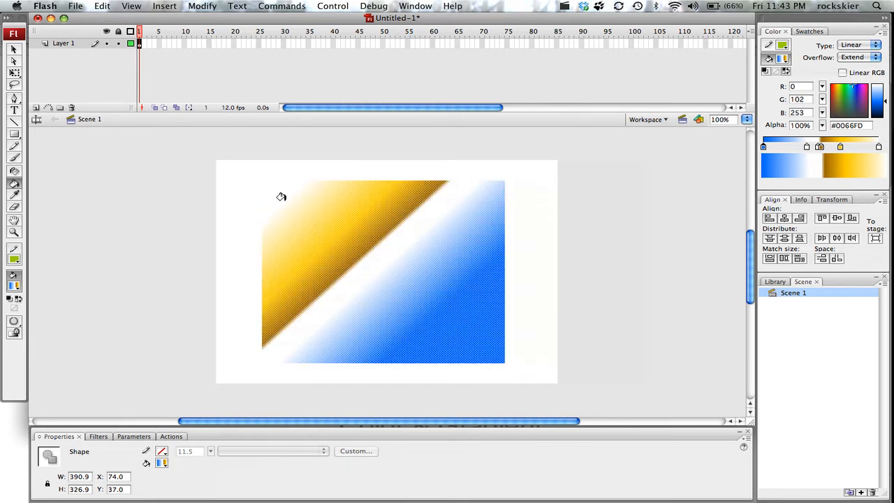
drag(294, 308, 462, 237)
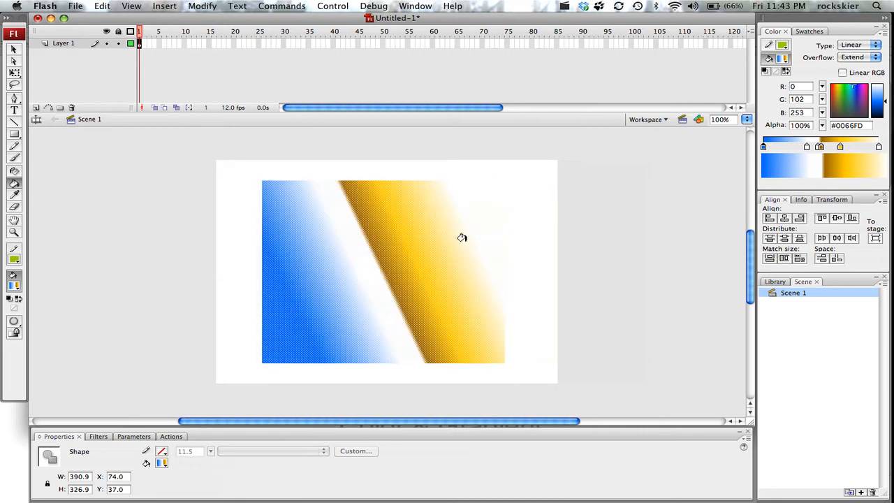
Step: Turn Lock Fill on and off, and redraw the blue-gold gradient at a slight slant in opposite horizontal directions
click(14, 333)
click(14, 334)
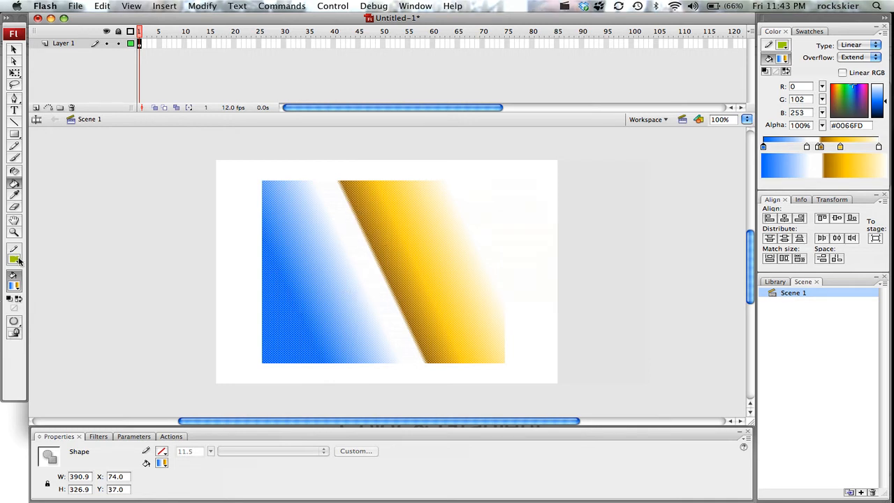
drag(293, 256, 414, 276)
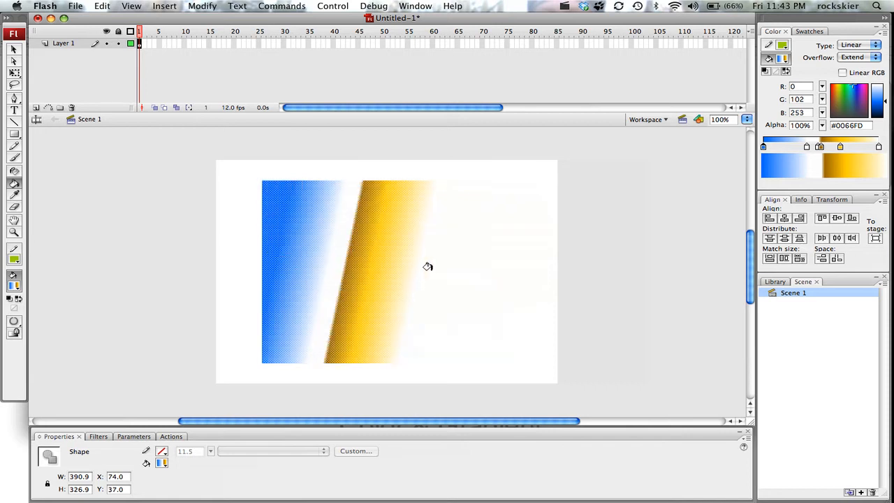
drag(463, 235, 361, 213)
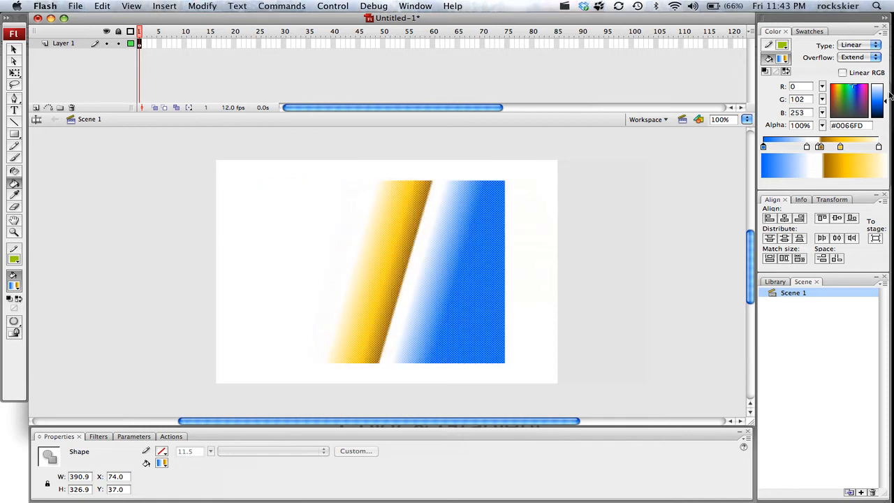
Step: Apply the white-to-black linear gradient, running it vertically from the rectangle's lower edge up to its upper edge
click(14, 286)
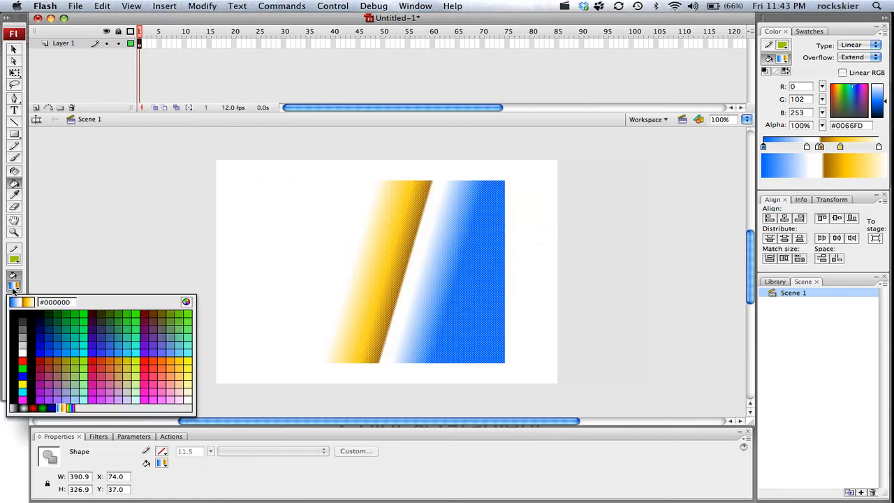
click(14, 408)
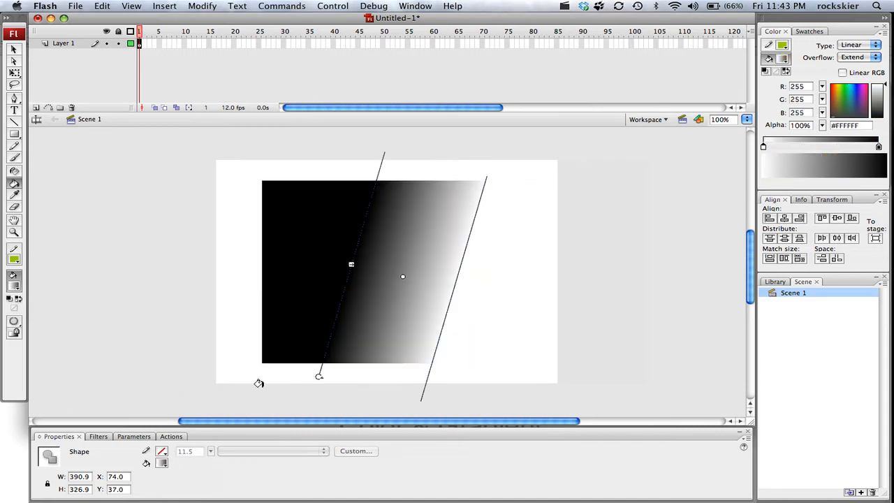
drag(358, 354, 356, 190)
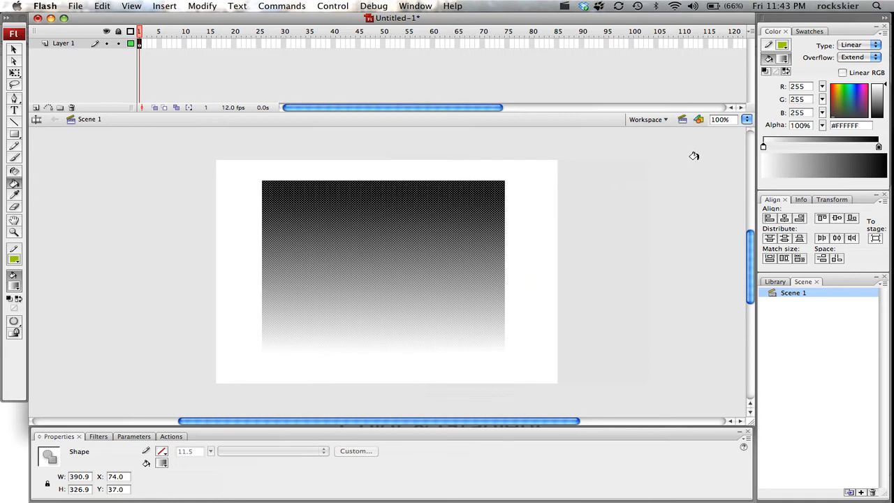
Step: Recolour the linear gradient's end stops, changing the white stop to #0099FF and the black stop to #333399
click(763, 147)
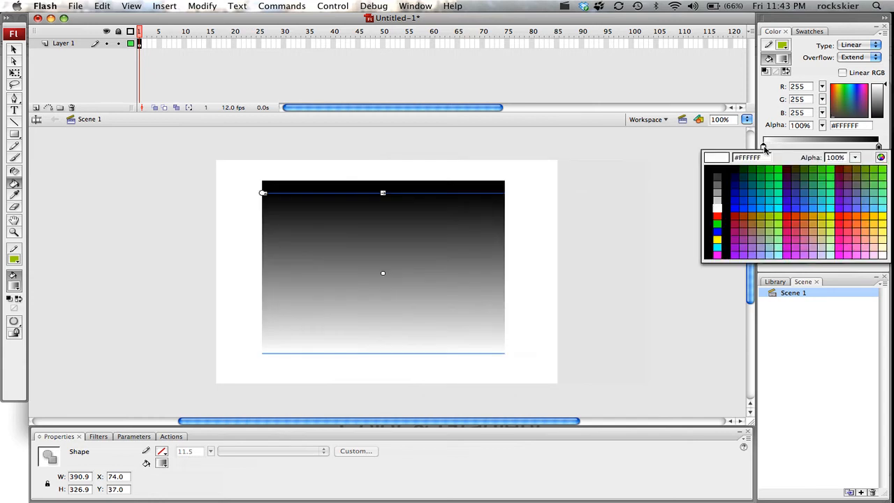
click(759, 210)
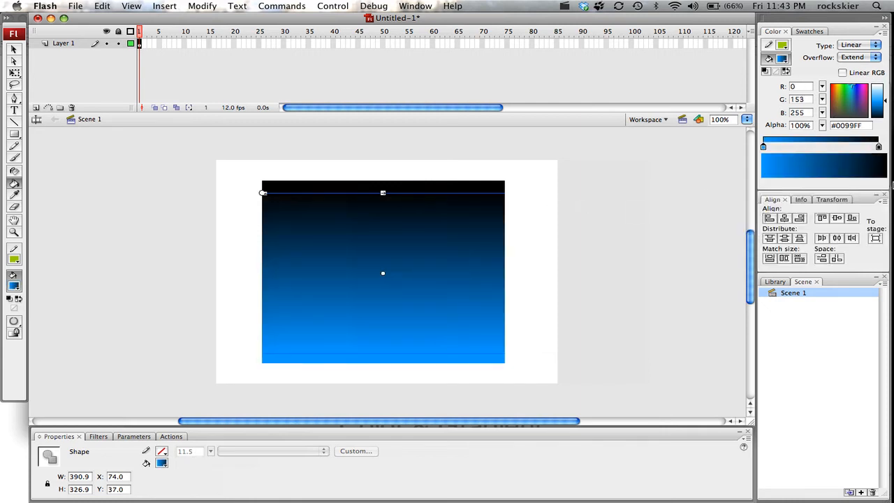
double_click(879, 147)
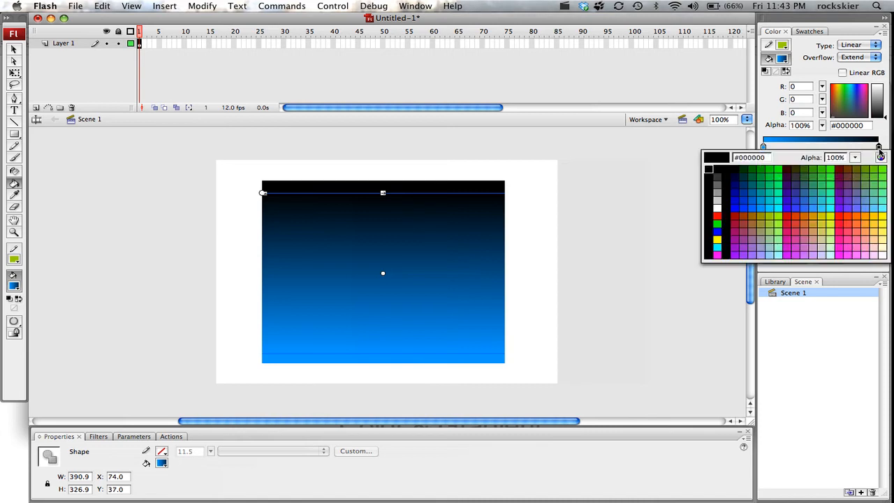
click(795, 193)
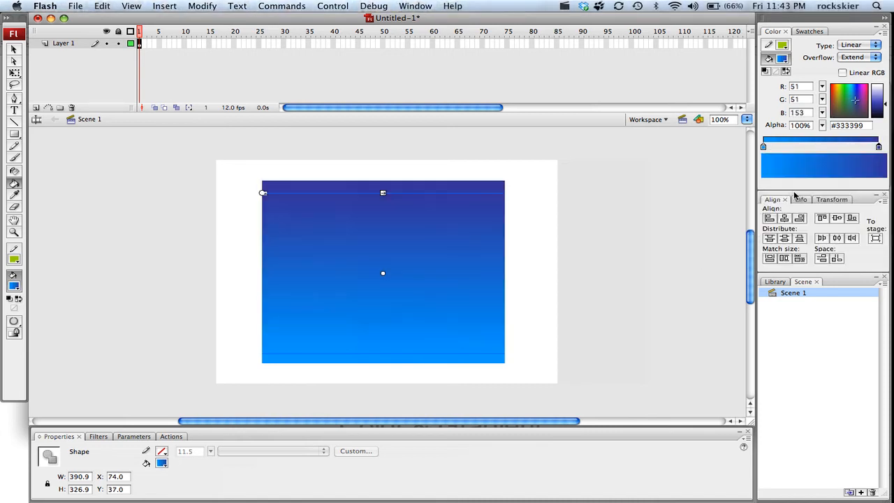
Step: Add a colour stop near the middle of the gradient and set it to green #99CC00
click(814, 148)
double_click(812, 147)
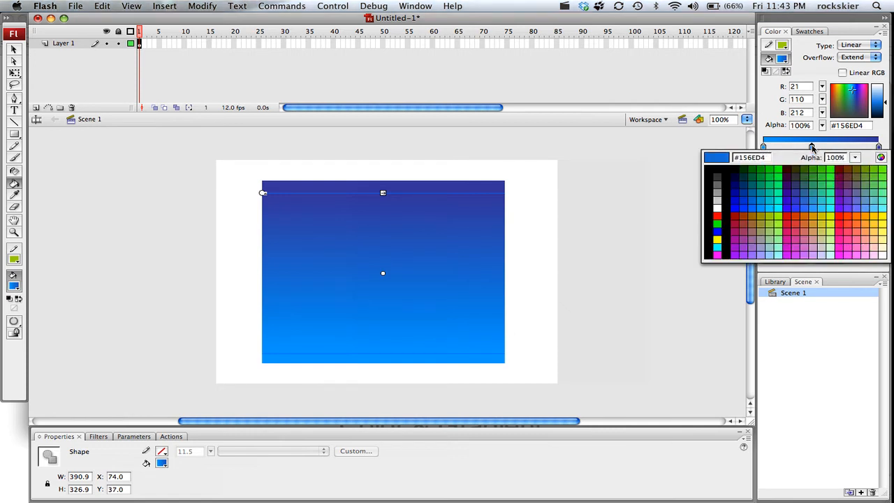
click(771, 215)
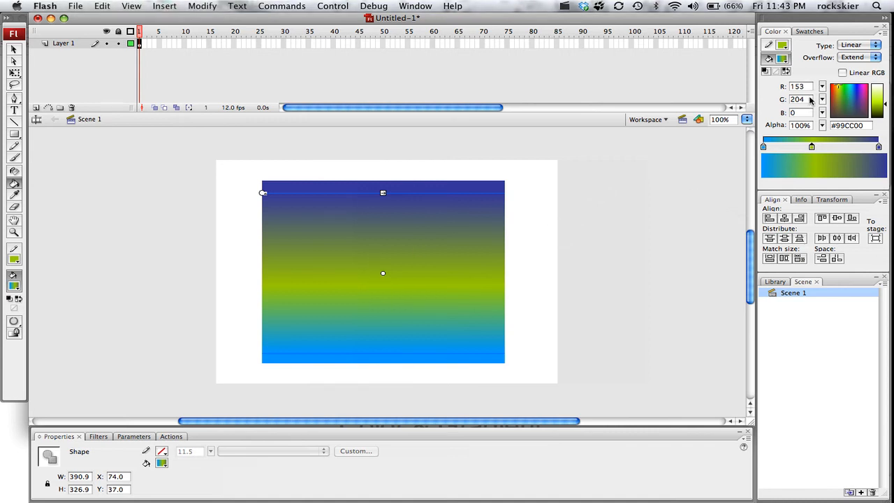
Step: Change the rectangle's fill type from linear to Radial, keeping the same three gradient colours
click(845, 47)
click(843, 54)
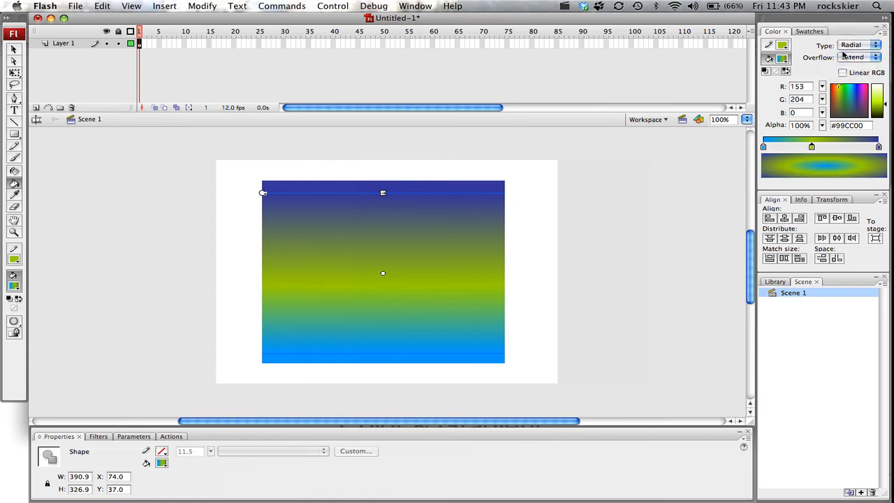
click(858, 47)
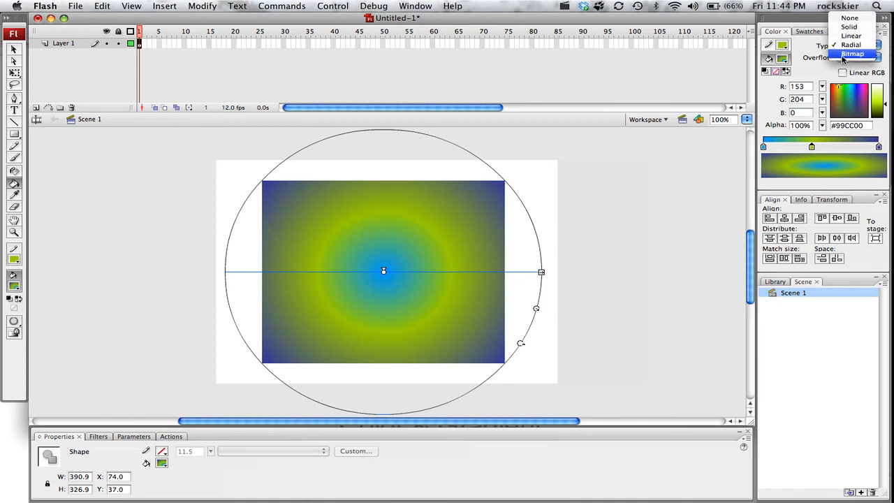
Step: Narrow the radial gradient's width slightly with the Gradient Transform tool
click(15, 76)
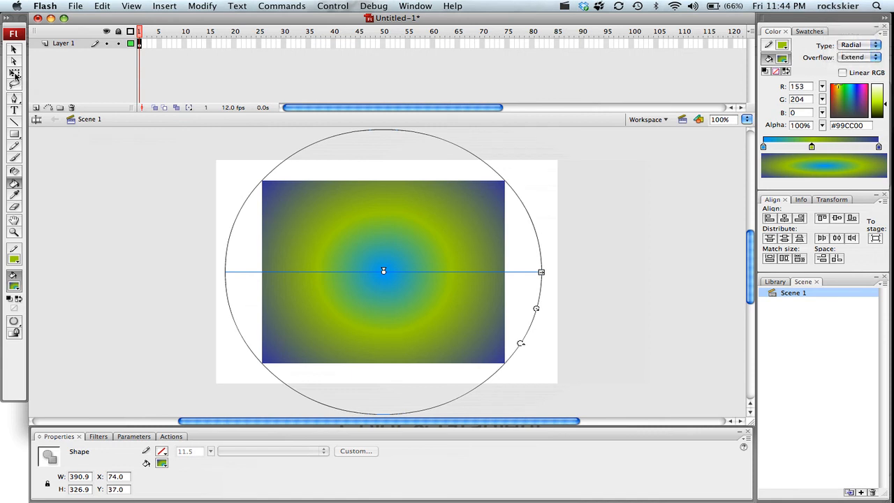
click(15, 75)
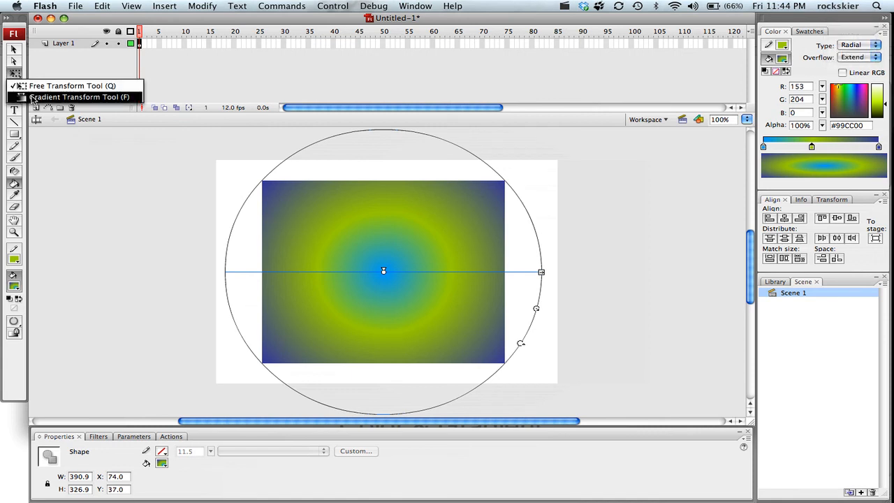
click(42, 97)
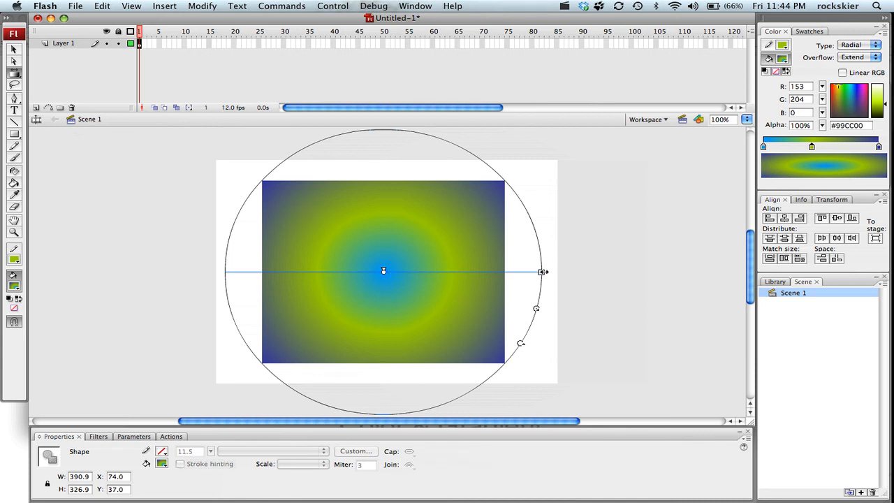
mouse_move(540, 273)
mouse_down()
mouse_move(498, 272)
mouse_move(525, 271)
mouse_up()
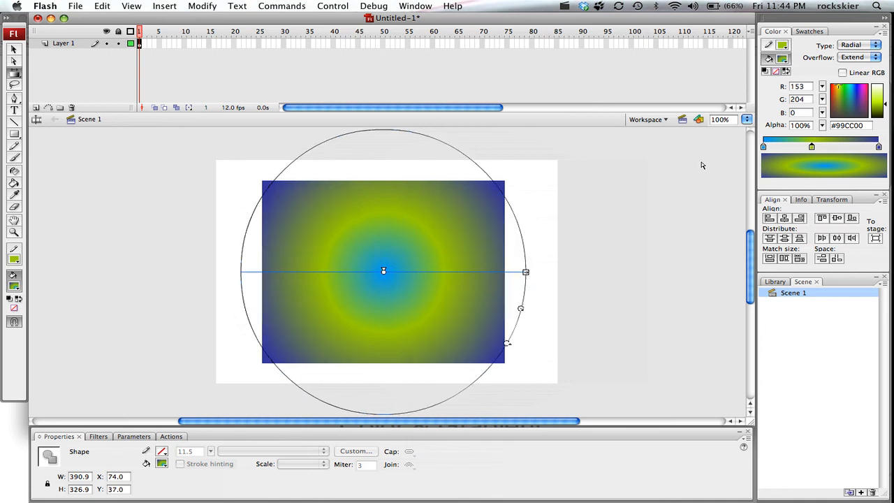
Step: Change the fill type back to Linear and widen the gradient so it extends past the rectangle's left and right edges
click(861, 48)
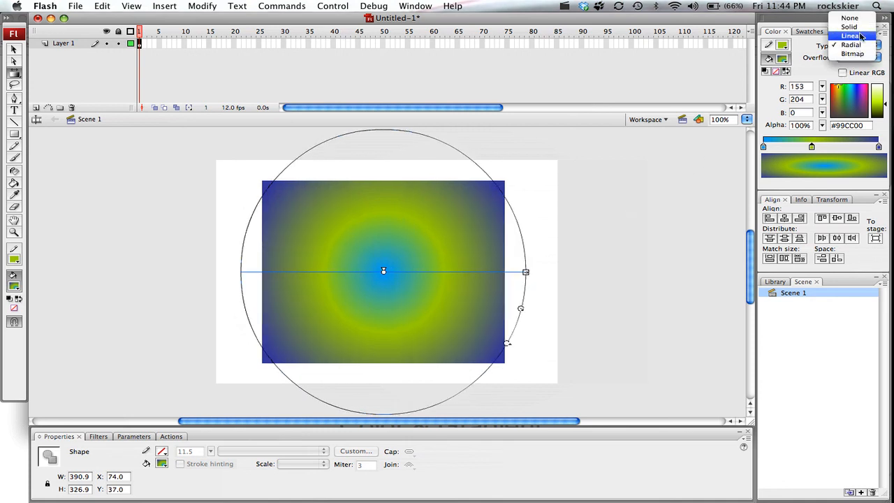
click(851, 35)
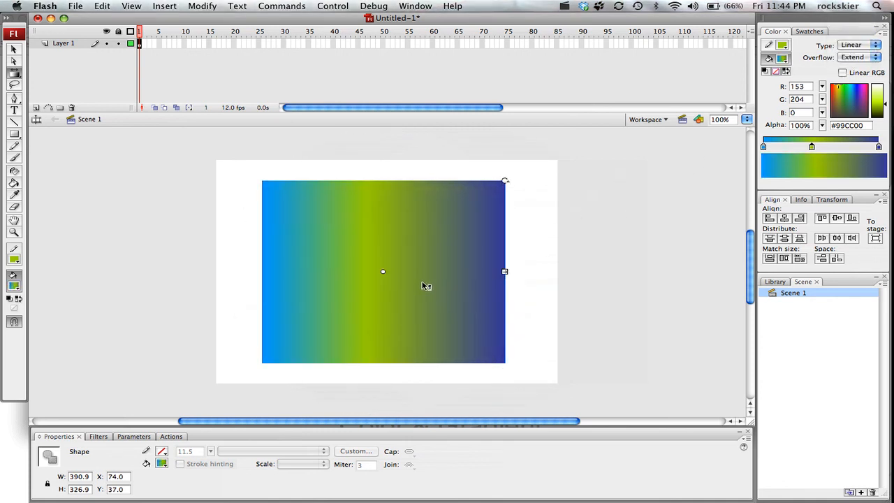
drag(505, 272, 541, 275)
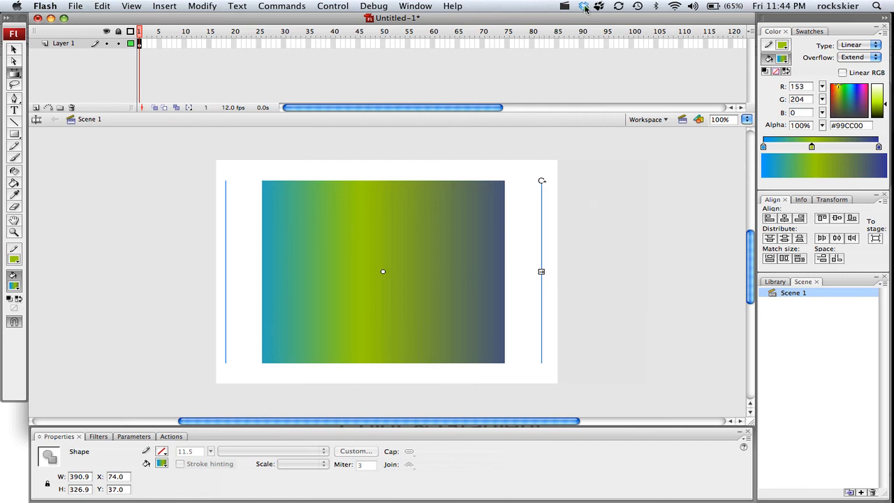